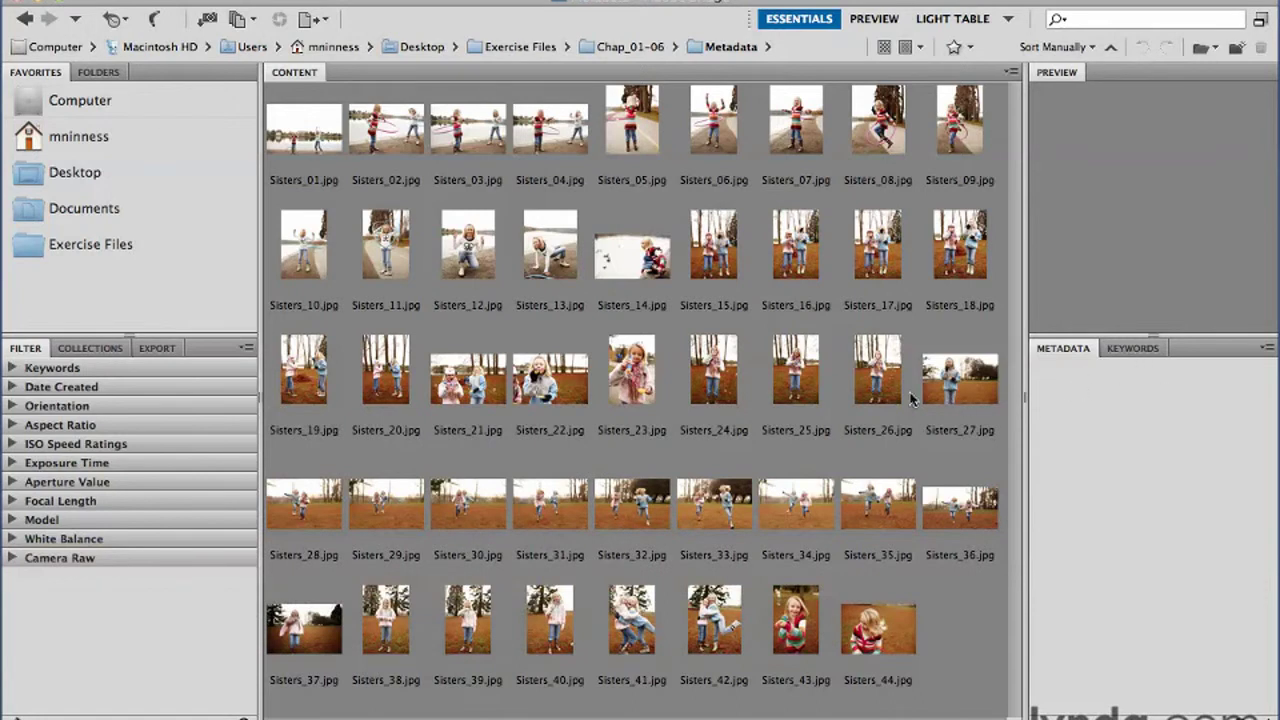
Select Sisters_26.jpg to show its preview and file properties (533 x 800, 278 KB)
left_click(870, 378)
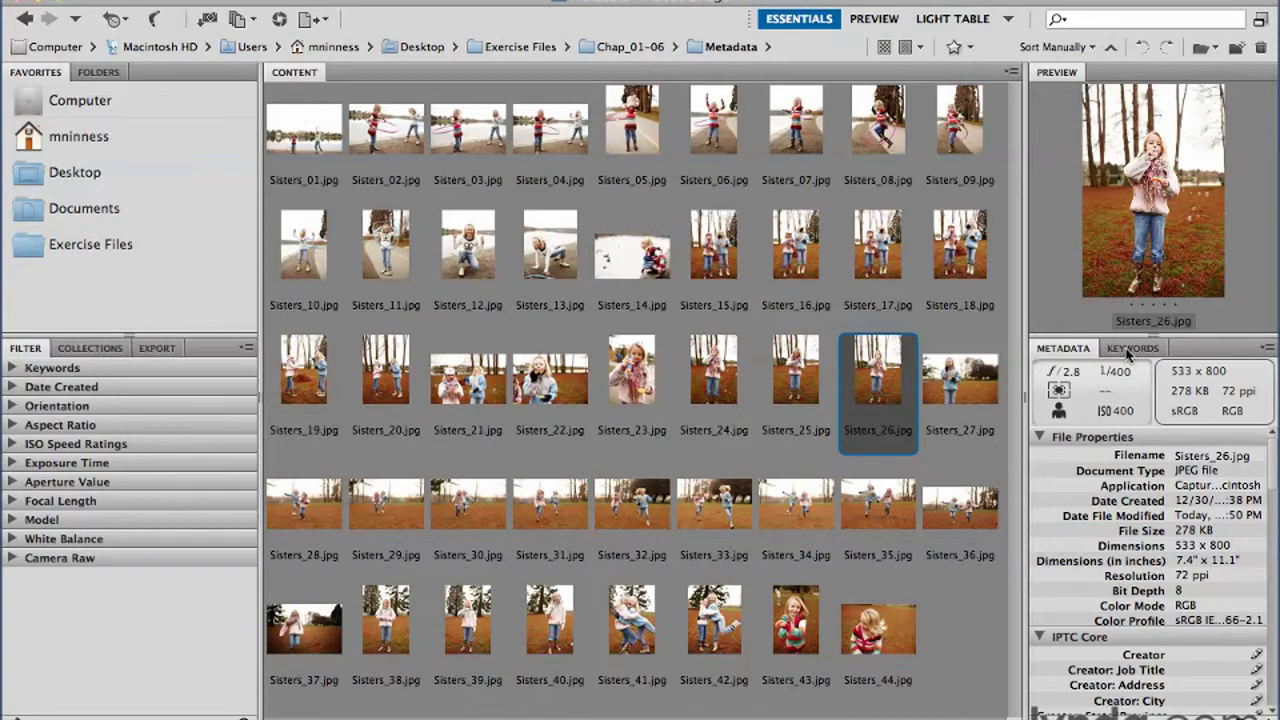
Compare the Keywords and Metadata panels for Sisters_26, then move to the previous photo
left_click(1130, 349)
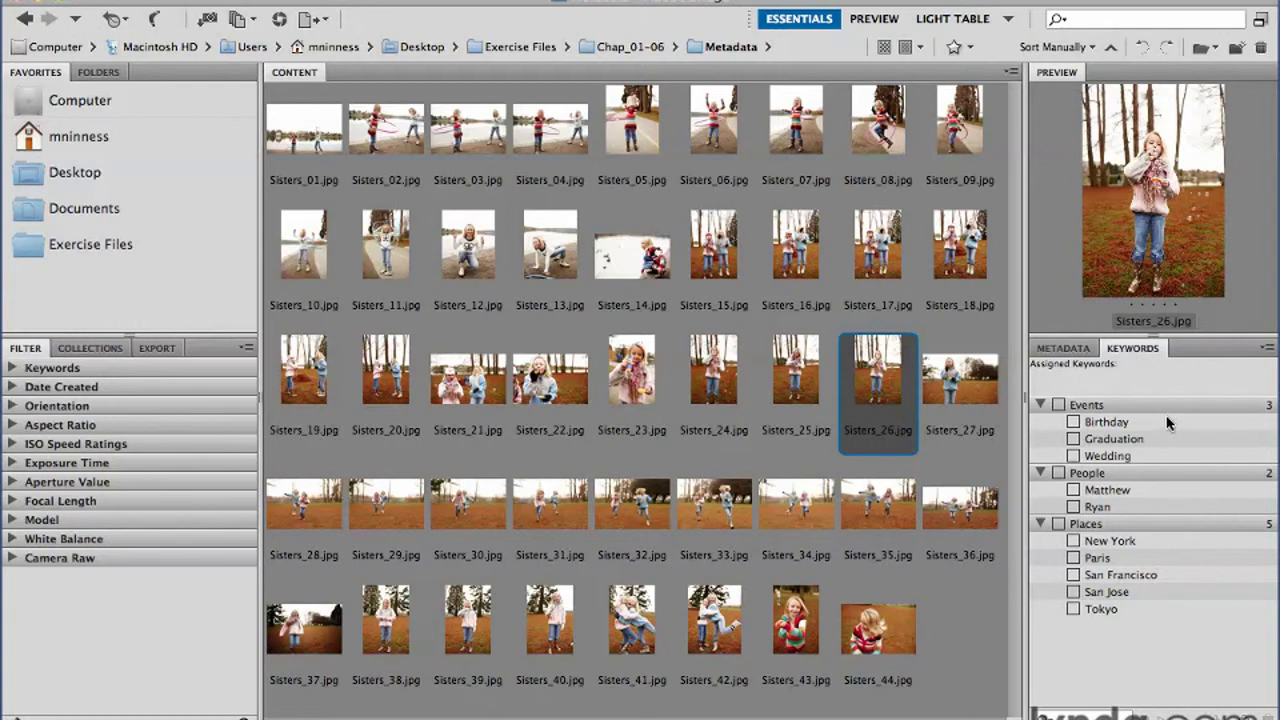
left_click(1062, 352)
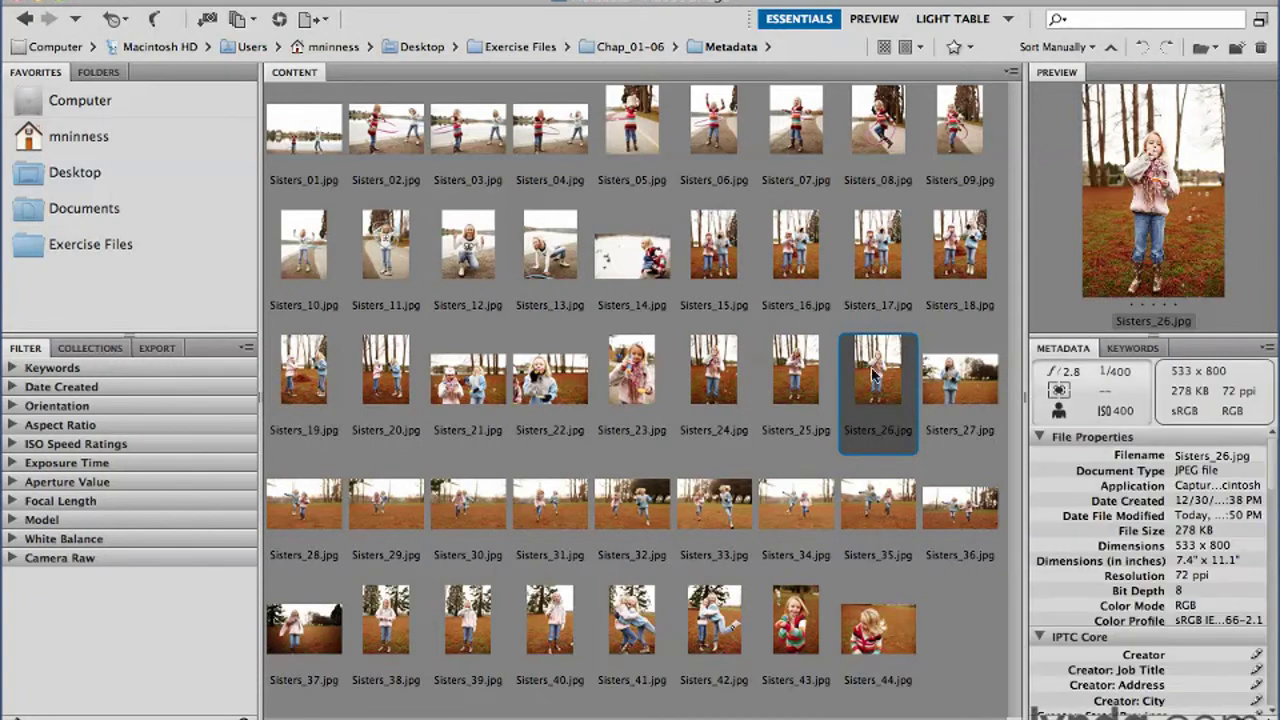
left_click(800, 376)
key("Left")
Select Sisters_25.jpg, check its keyword list, and scroll metadata to the empty IPTC Keywords field
left_click(797, 376)
left_click(1134, 350)
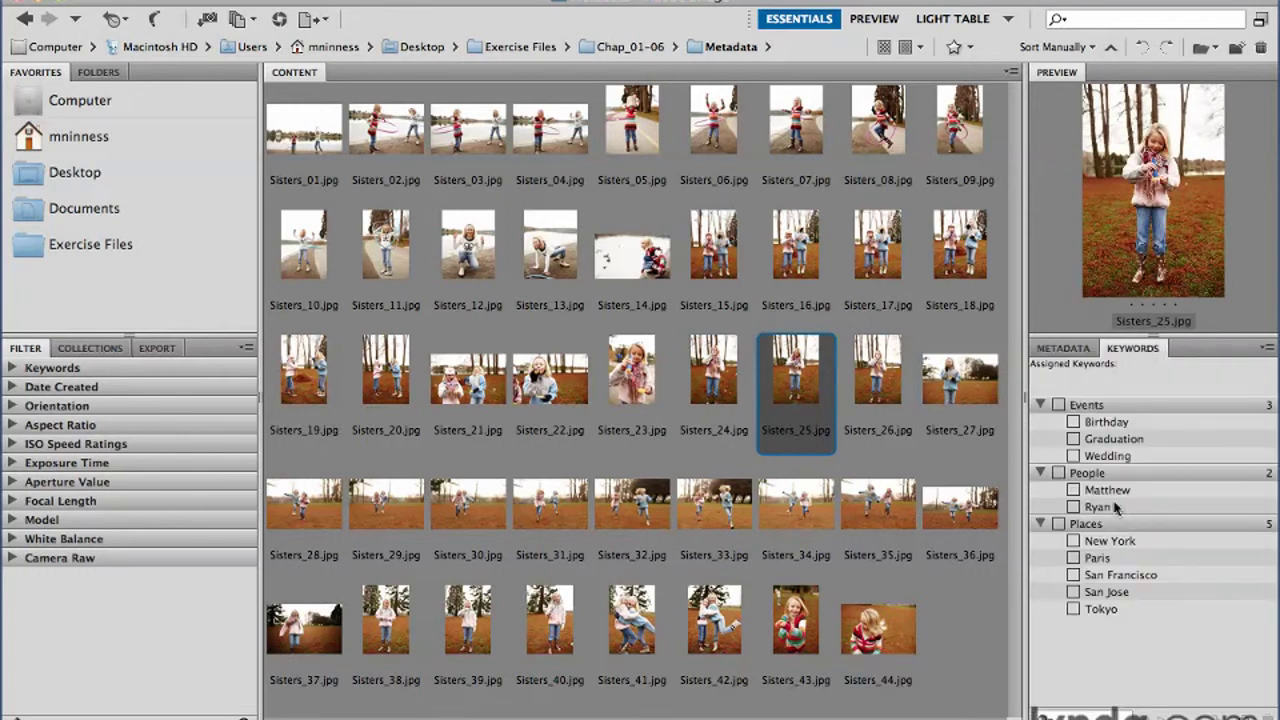
left_click(1068, 349)
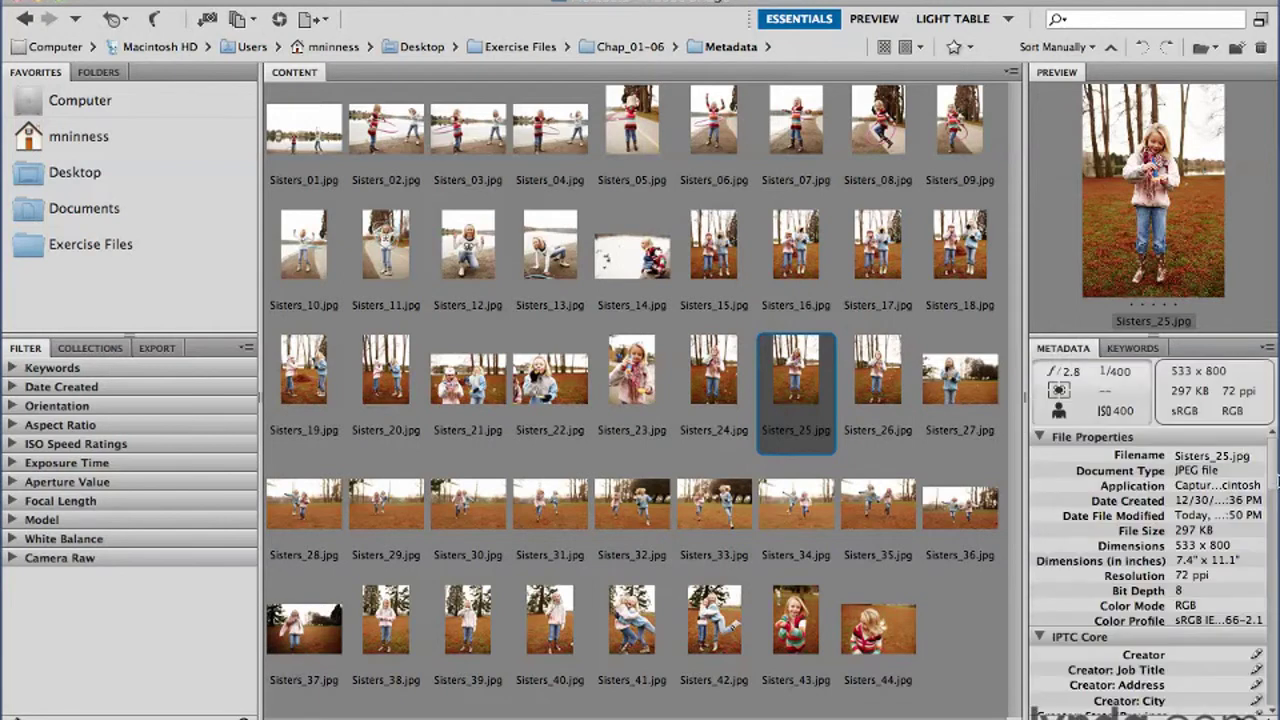
scroll(1275, 507, "down", 5)
scroll(1260, 540, "down", 3)
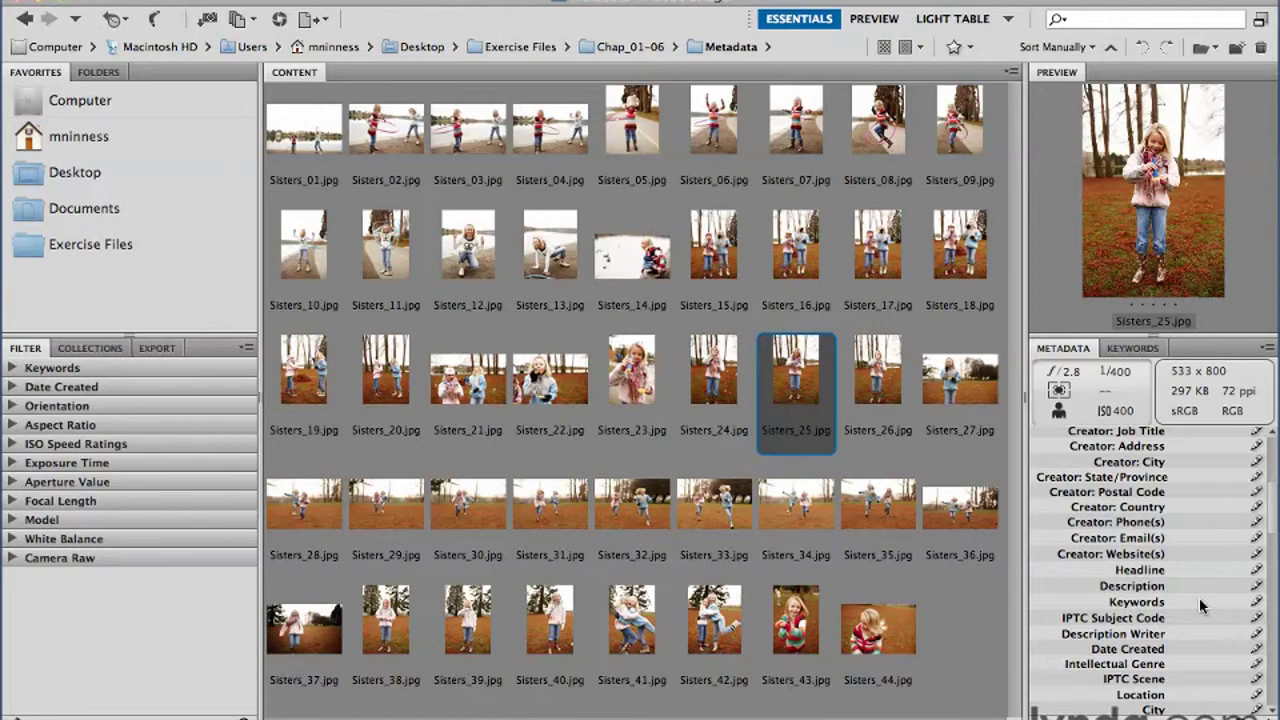
Show the Events, People and Places keyword categories and select People as the parent
left_click(1150, 350)
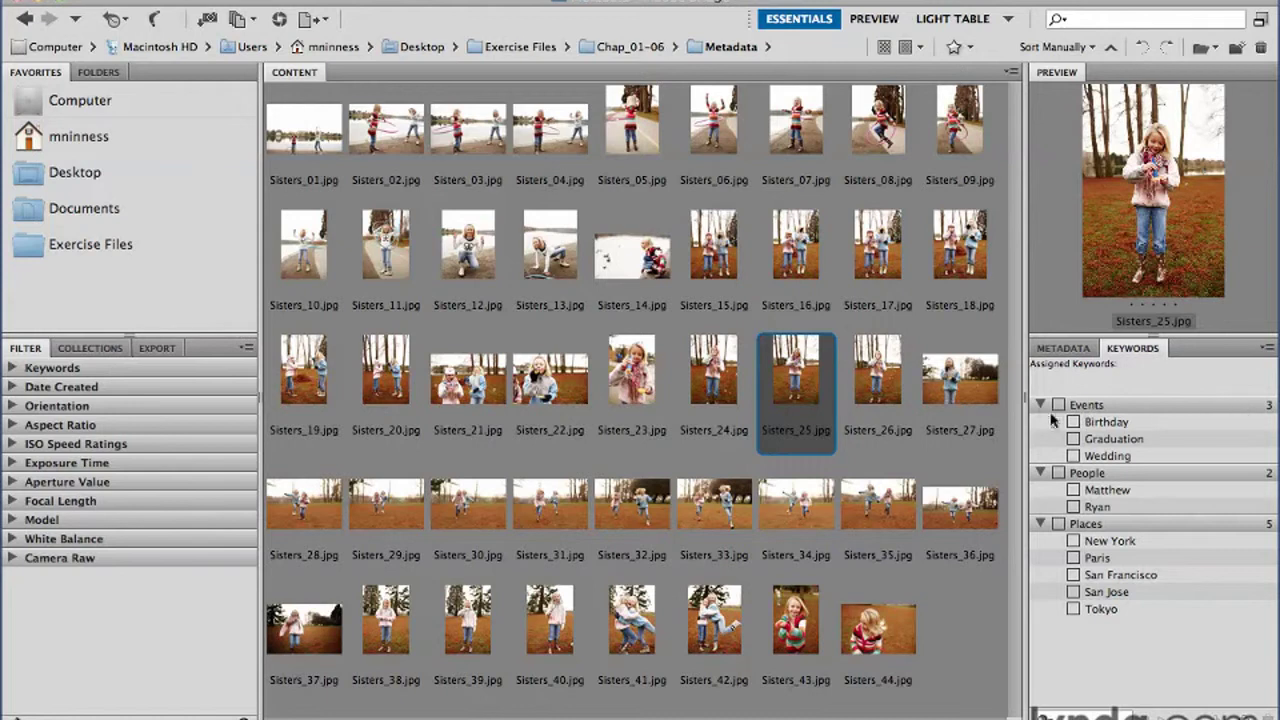
left_click(1122, 408)
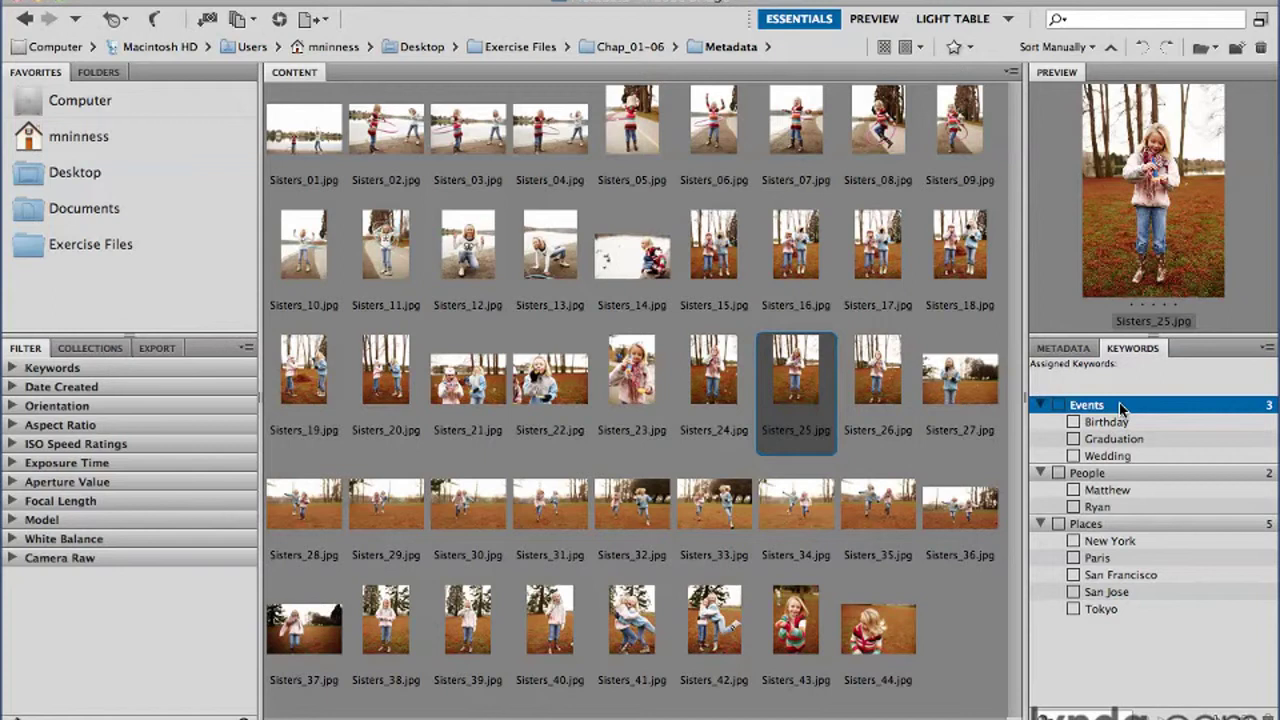
left_click(1243, 715)
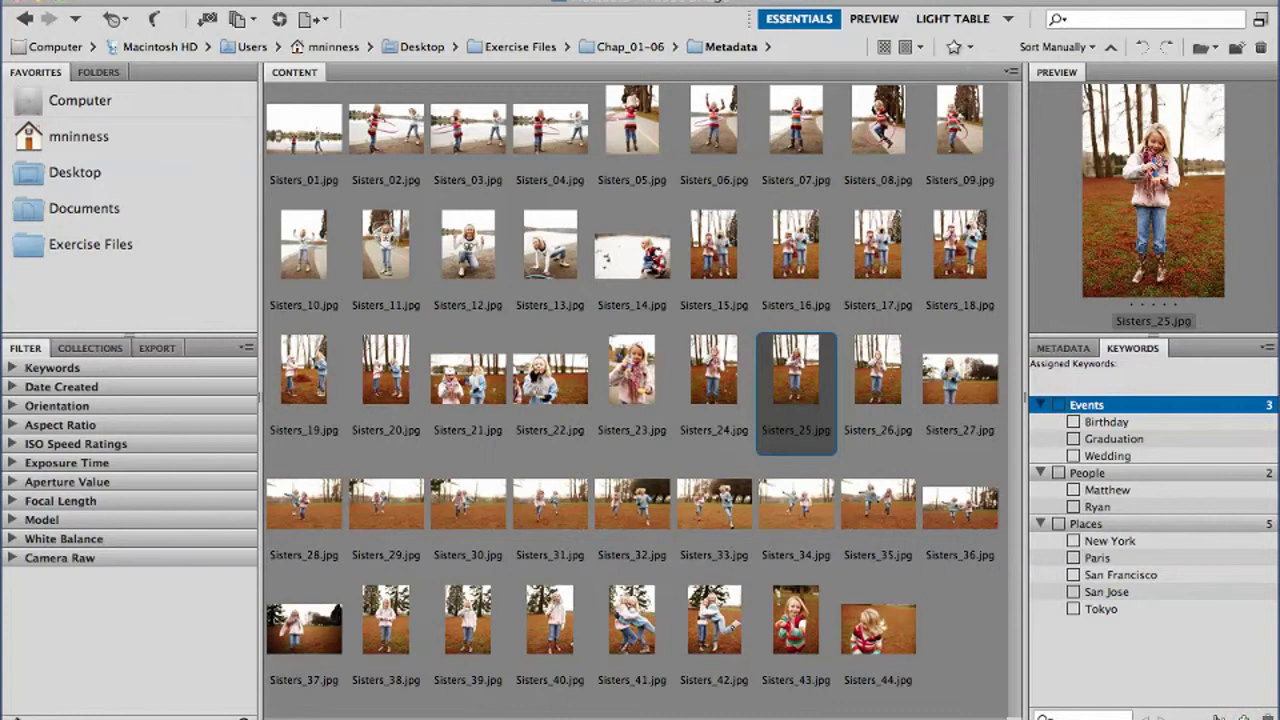
left_click(1219, 715)
left_click(1086, 476)
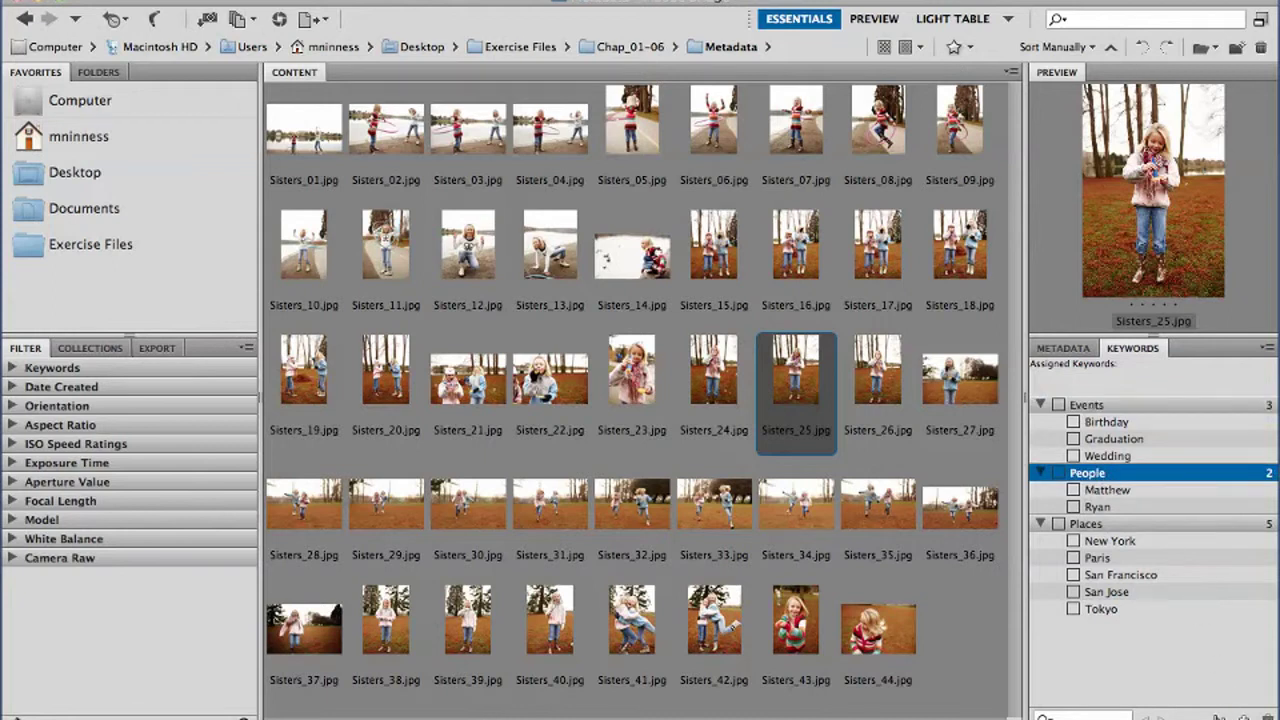
Create the new keyword Sofija under People
left_click(1243, 716)
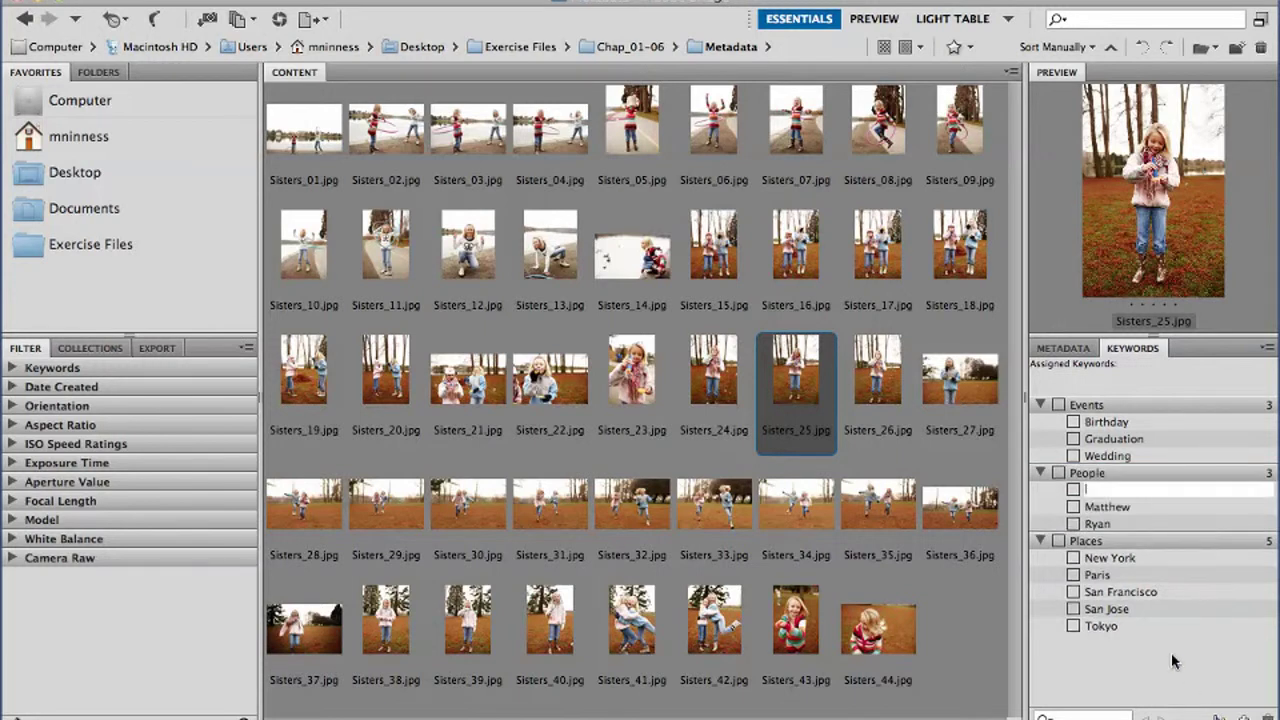
type("Sofija")
key("Return")
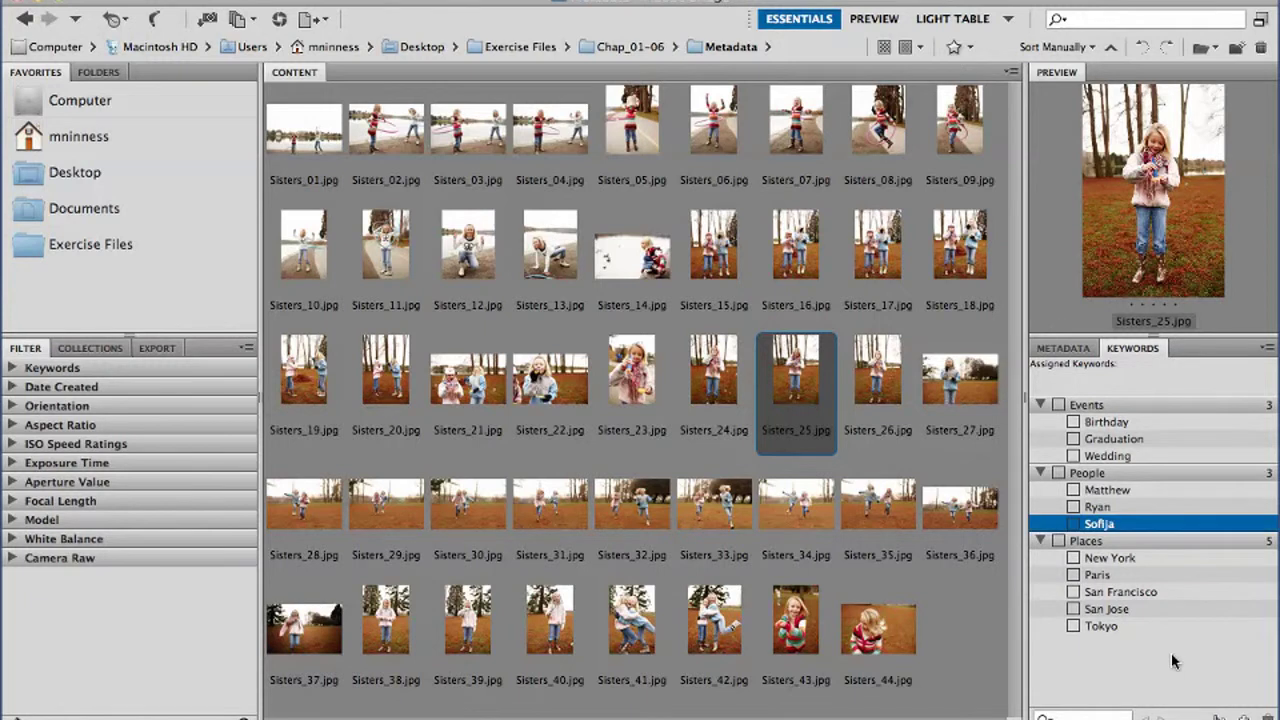
Add a second keyword, Maija, under People
left_click(1103, 476)
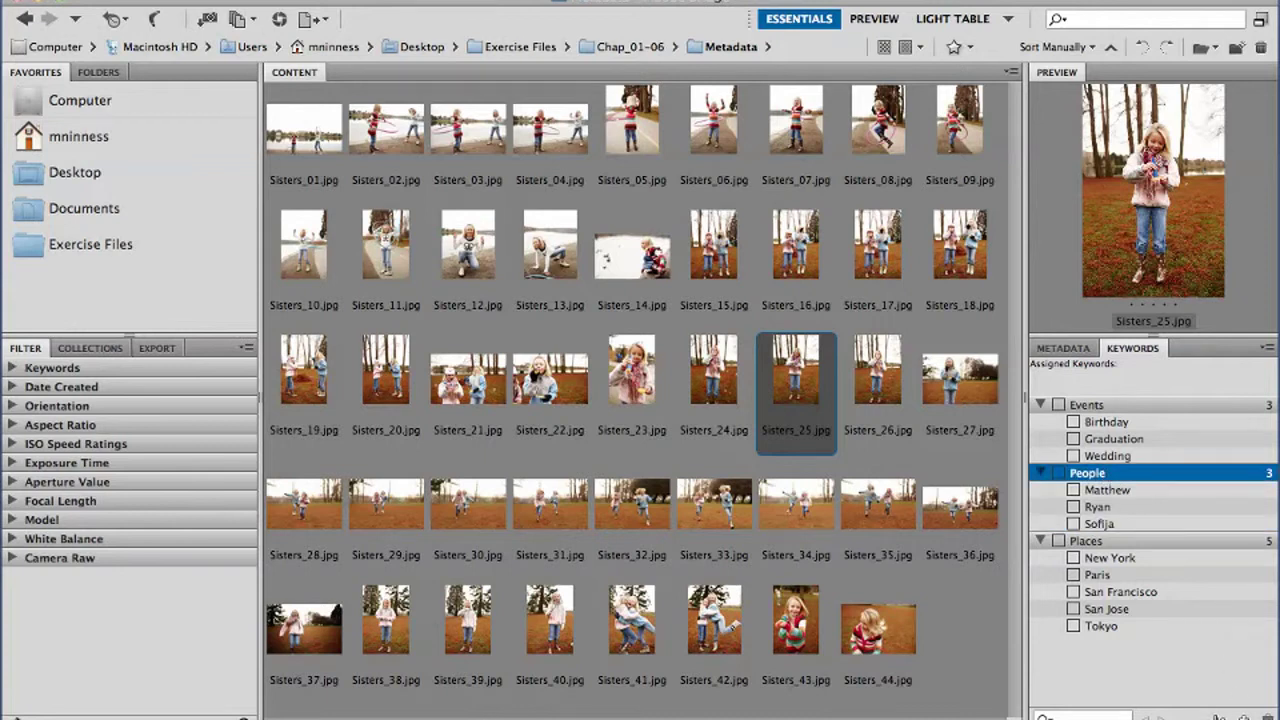
left_click(1218, 714)
type("Maija")
key("Return")
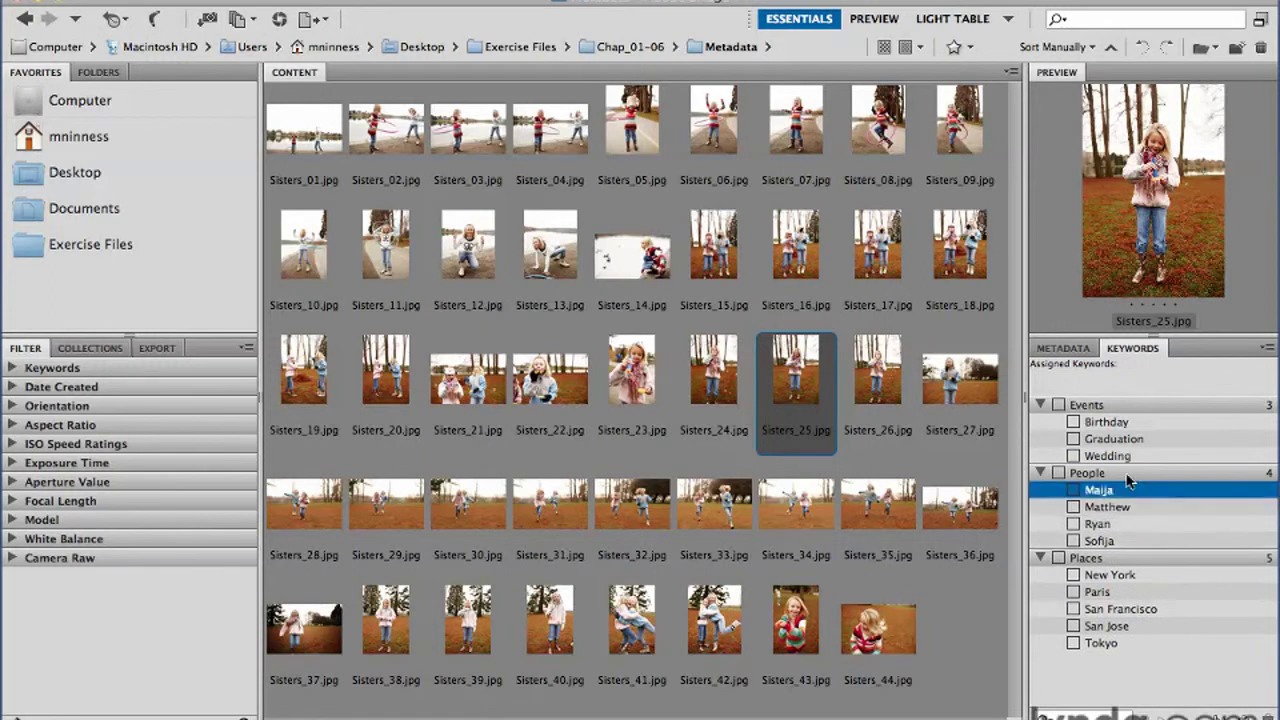
Clear the selection and select Sisters_37–40, 43 and 44
left_click(964, 608)
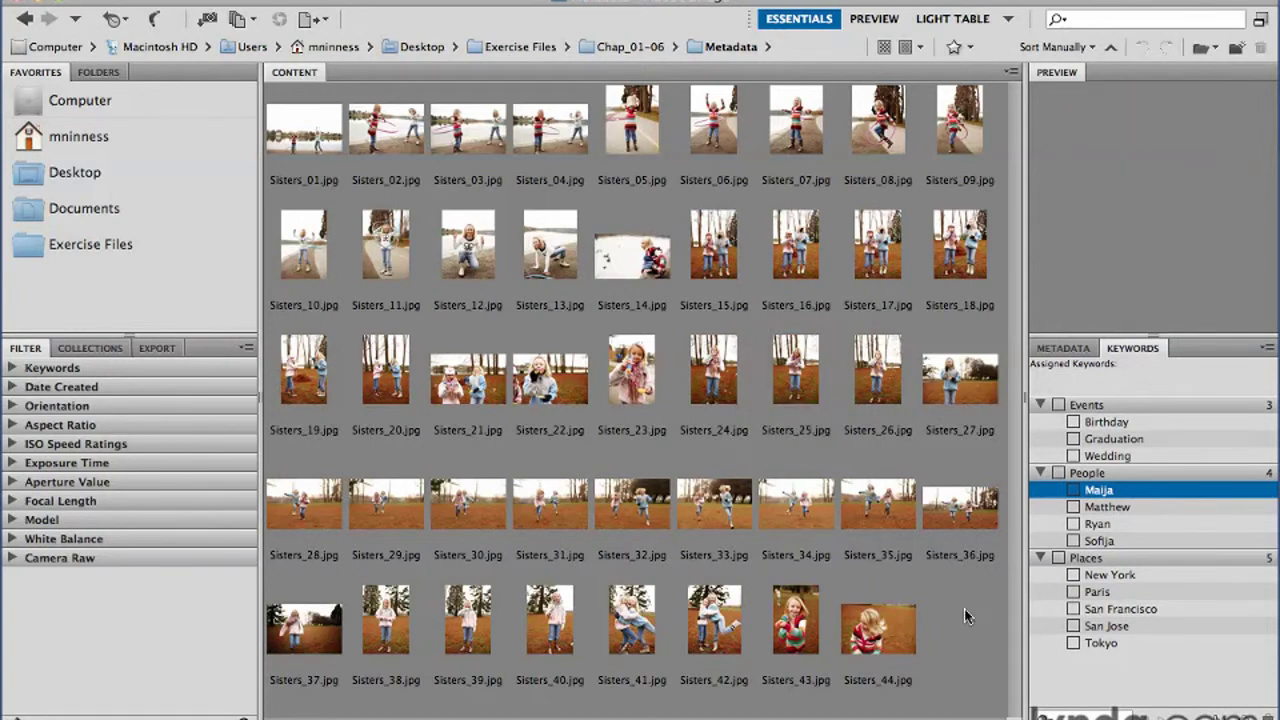
left_click(878, 630)
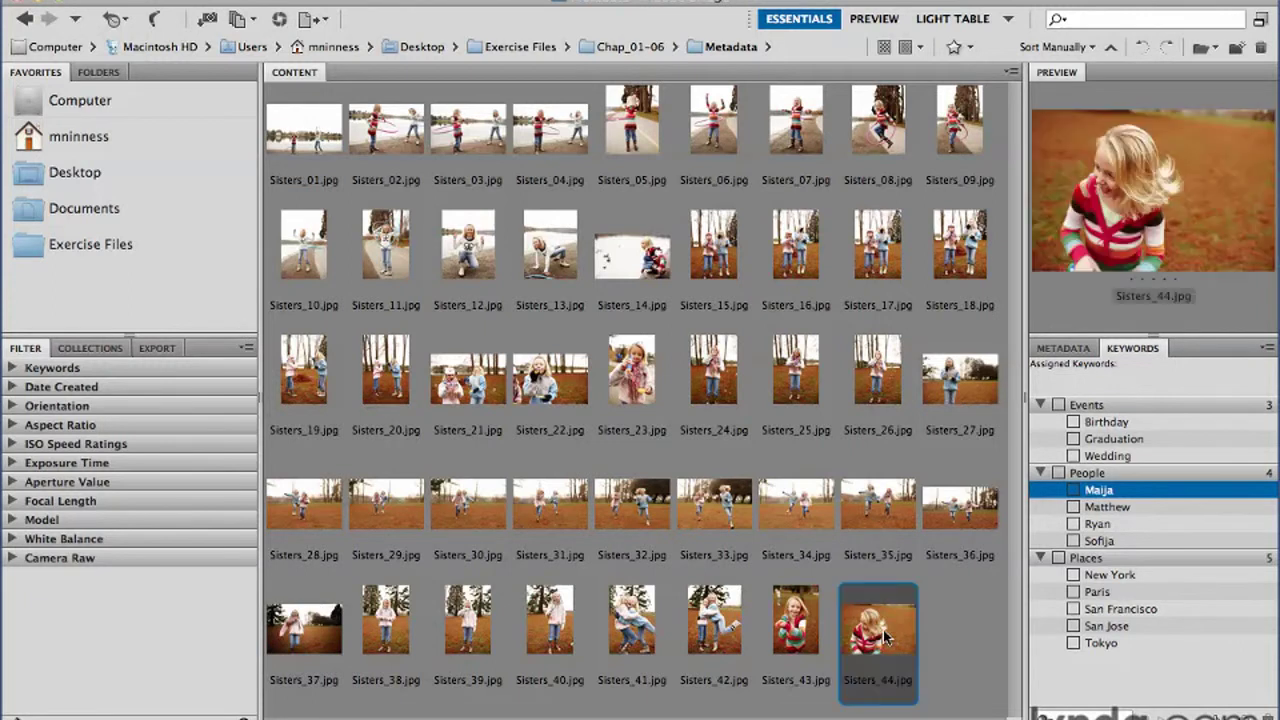
left_click(800, 622, "super")
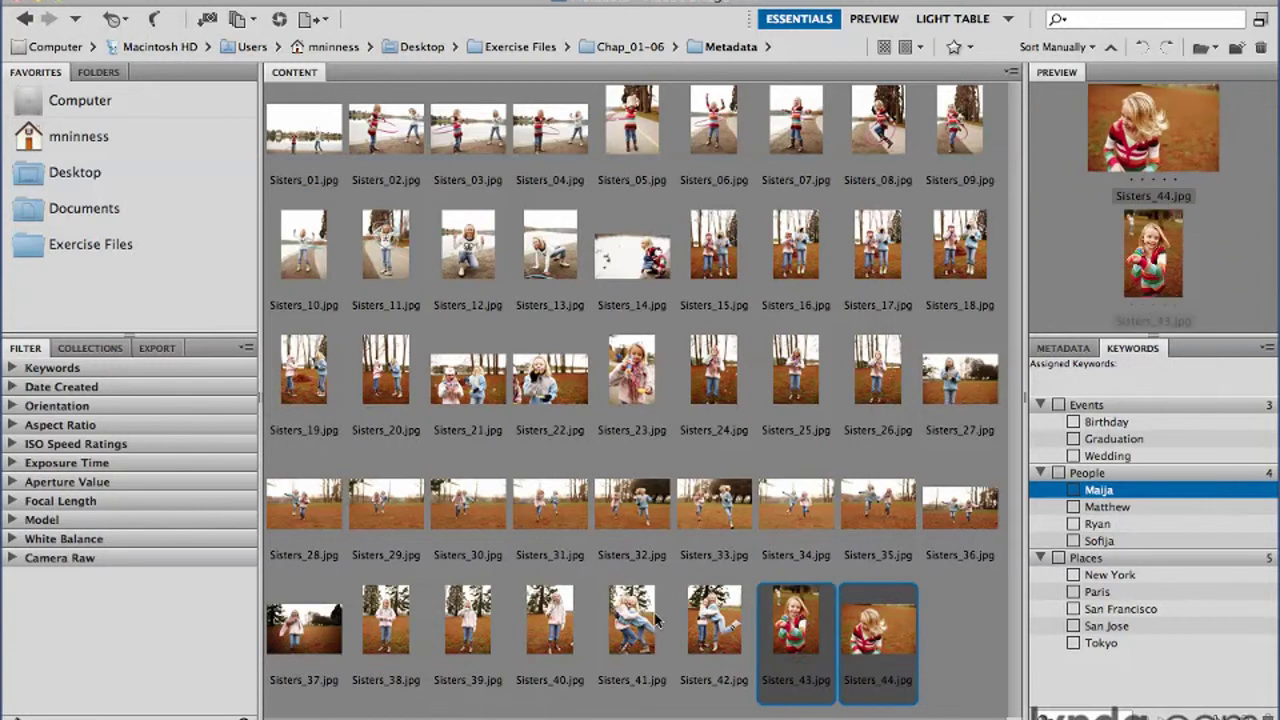
left_click(571, 618, "super")
left_click(478, 620, "super")
left_click(393, 625, "super")
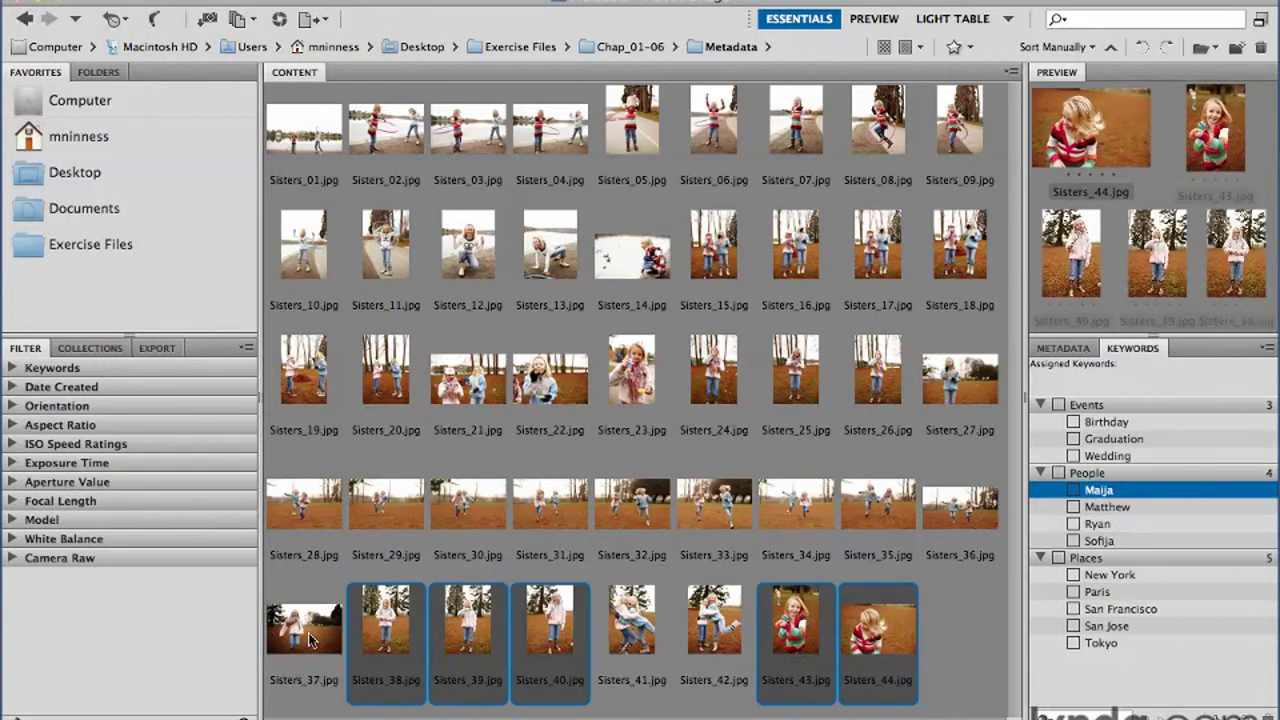
left_click(304, 625, "super")
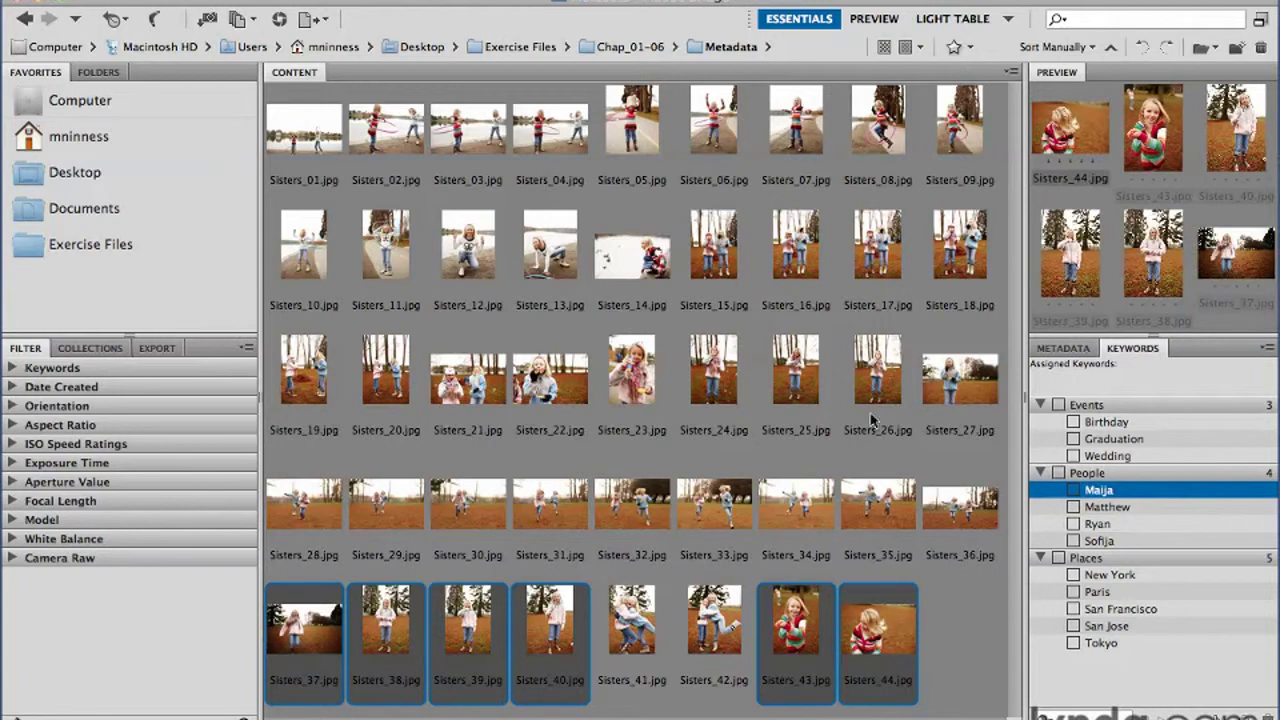
Add Sisters_05–09, 14 and 23–26 to the selection and tag all sixteen with Sofija
left_click(862, 372, "super")
left_click(790, 375, "super")
left_click(702, 376, "super")
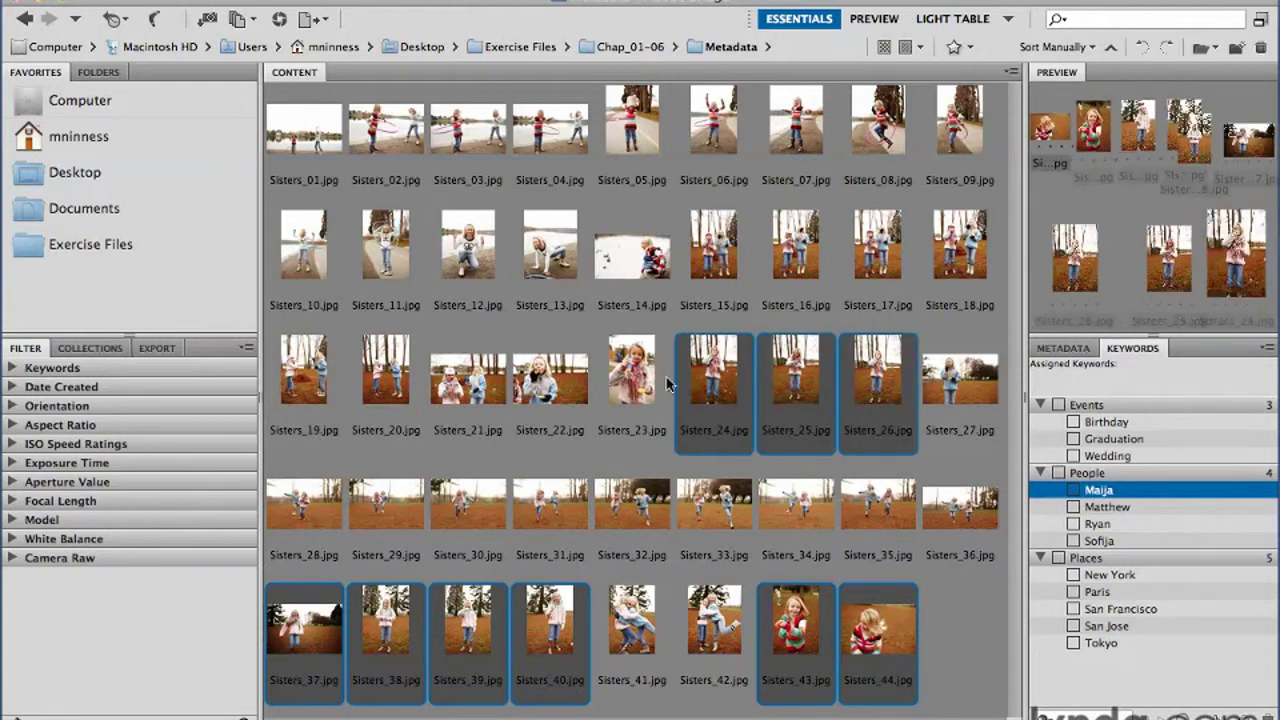
left_click(632, 377, "super")
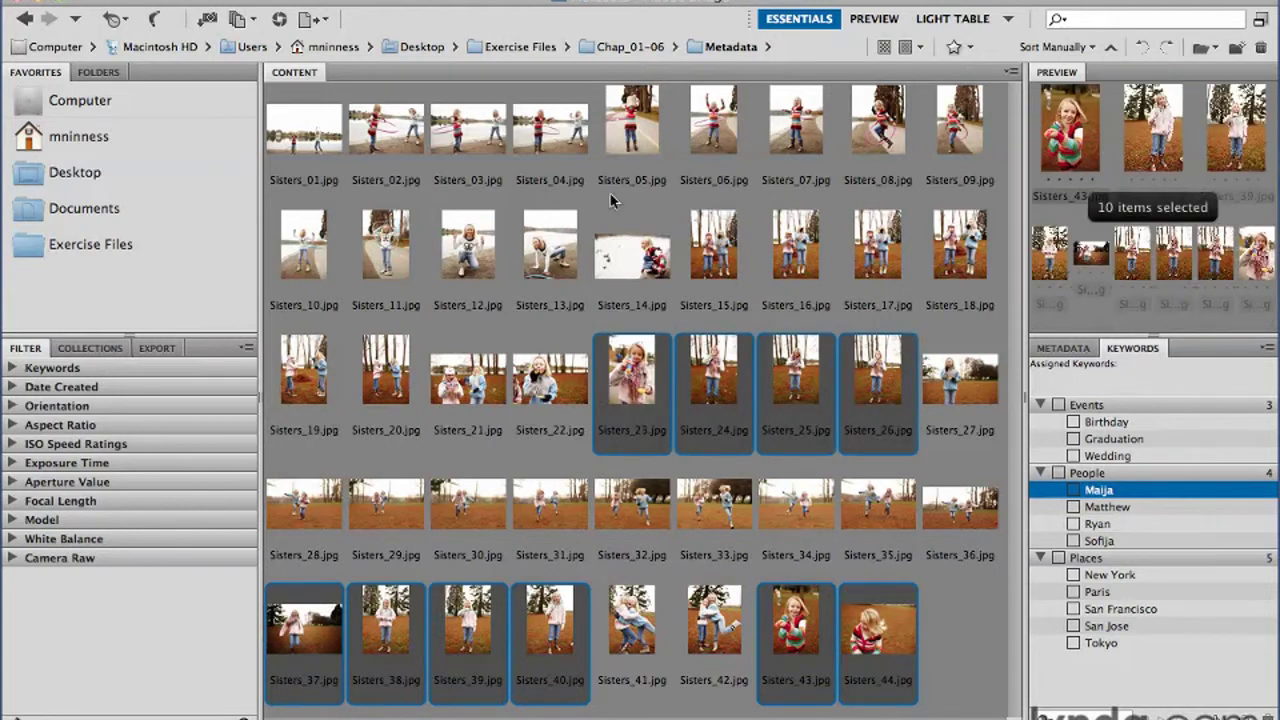
left_click(641, 256, "super")
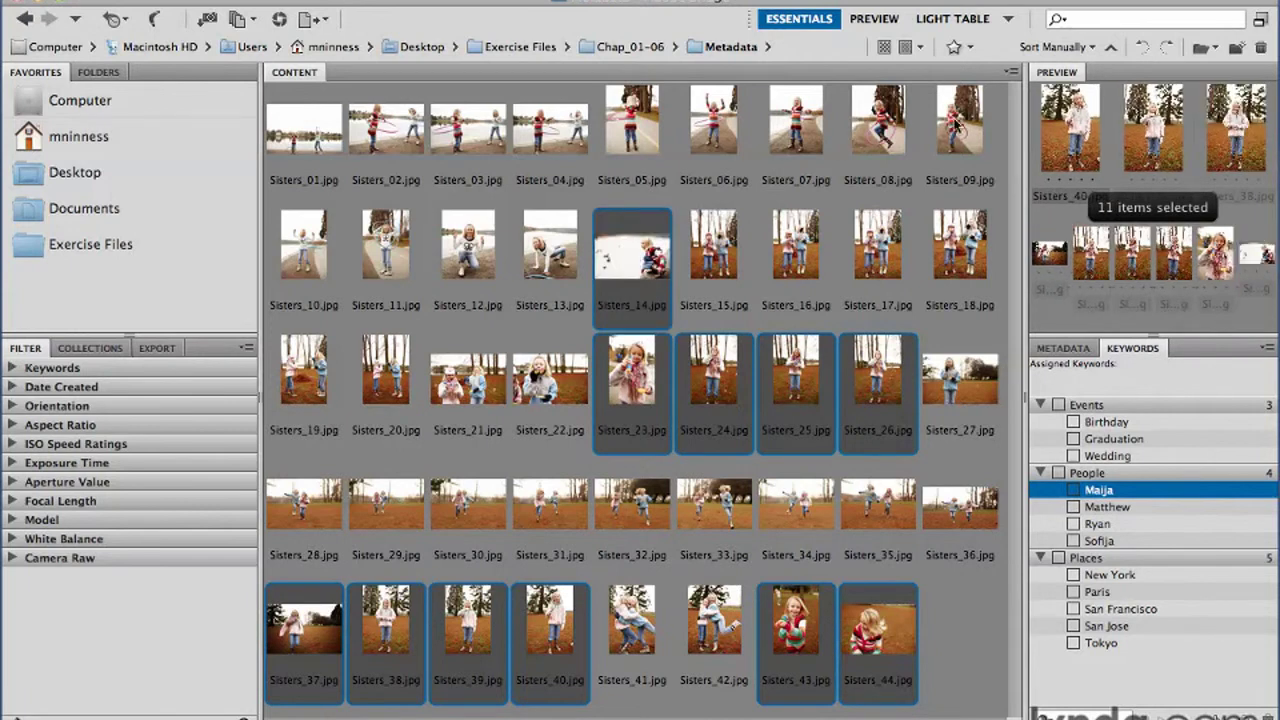
left_click(958, 128, "super")
left_click(878, 125, "super")
left_click(786, 140, "super")
left_click(713, 125, "super")
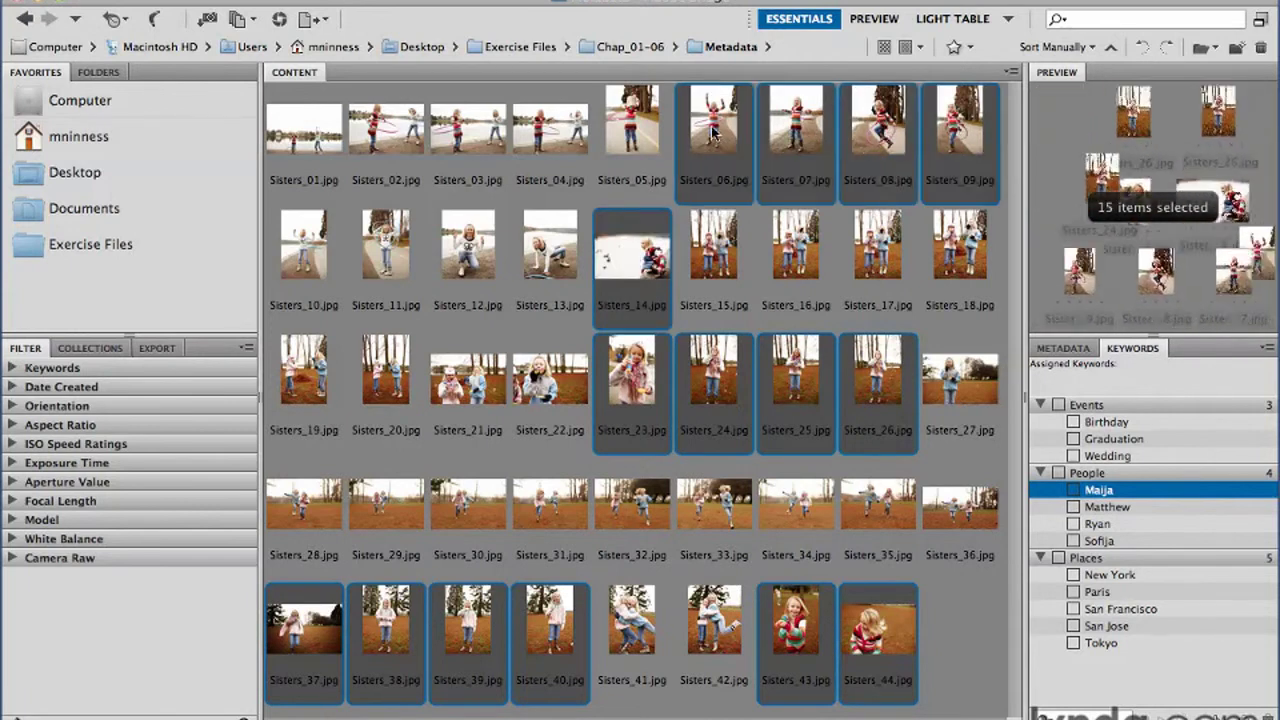
left_click(632, 125, "super")
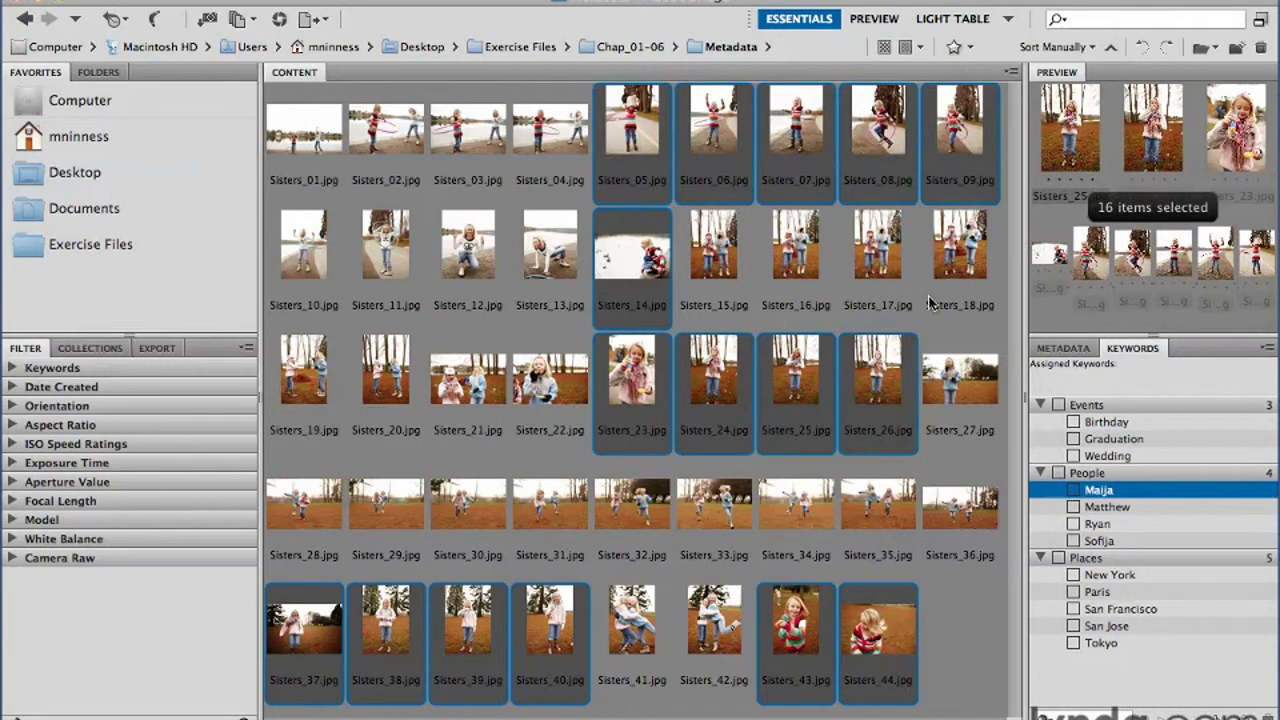
left_click(1074, 541)
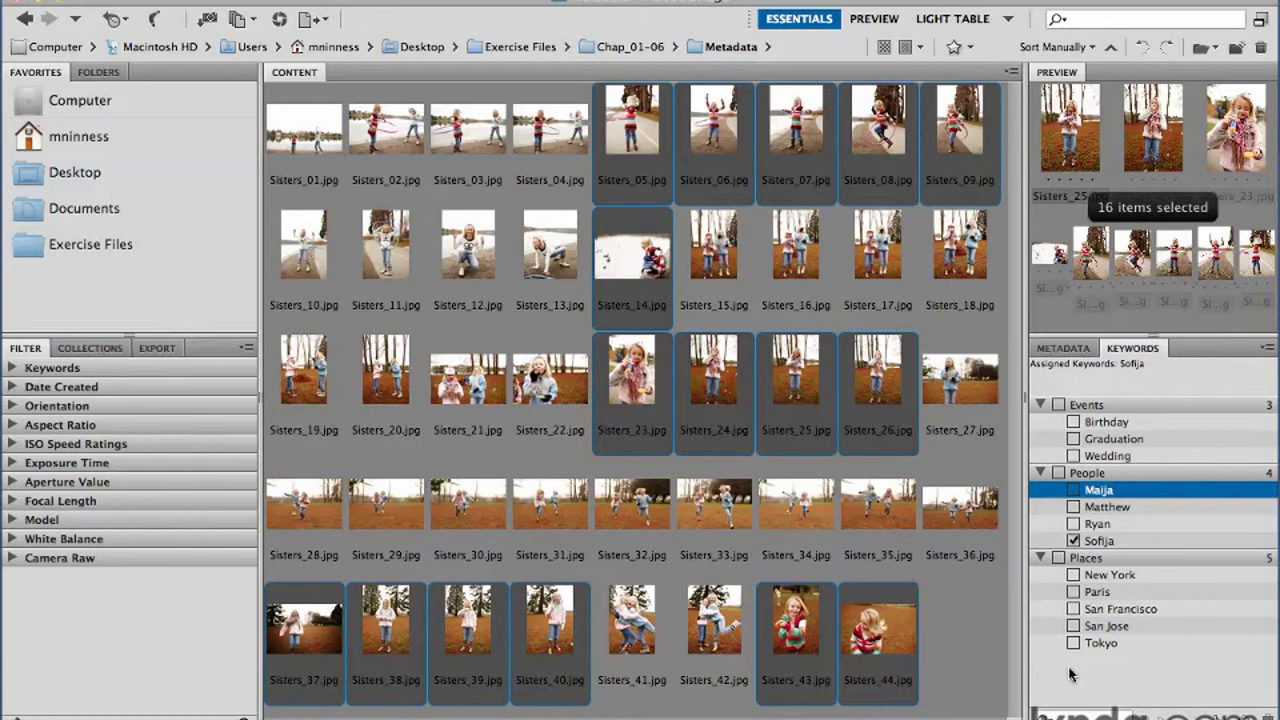
Select Sisters_10–13, 22 and 27, assign them the Maija keyword, then clear the selection
left_click(958, 620)
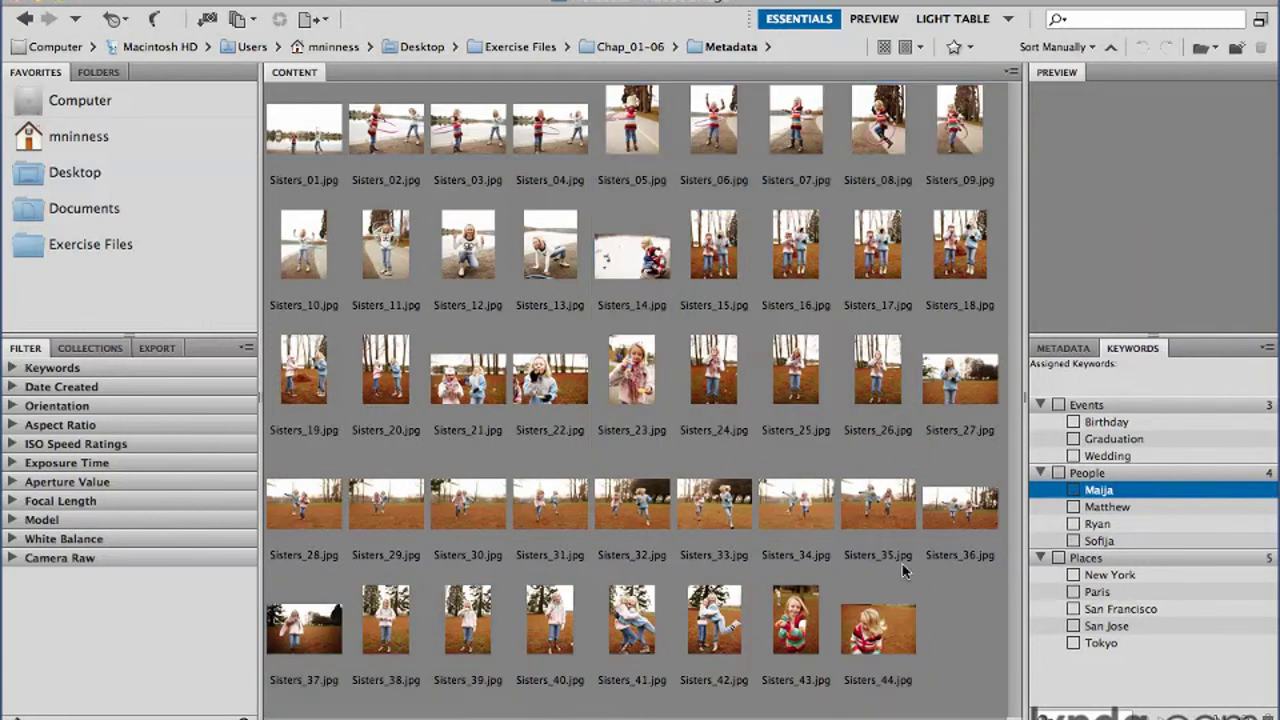
left_click(307, 262)
left_click(408, 257, "super")
left_click(483, 257, "super")
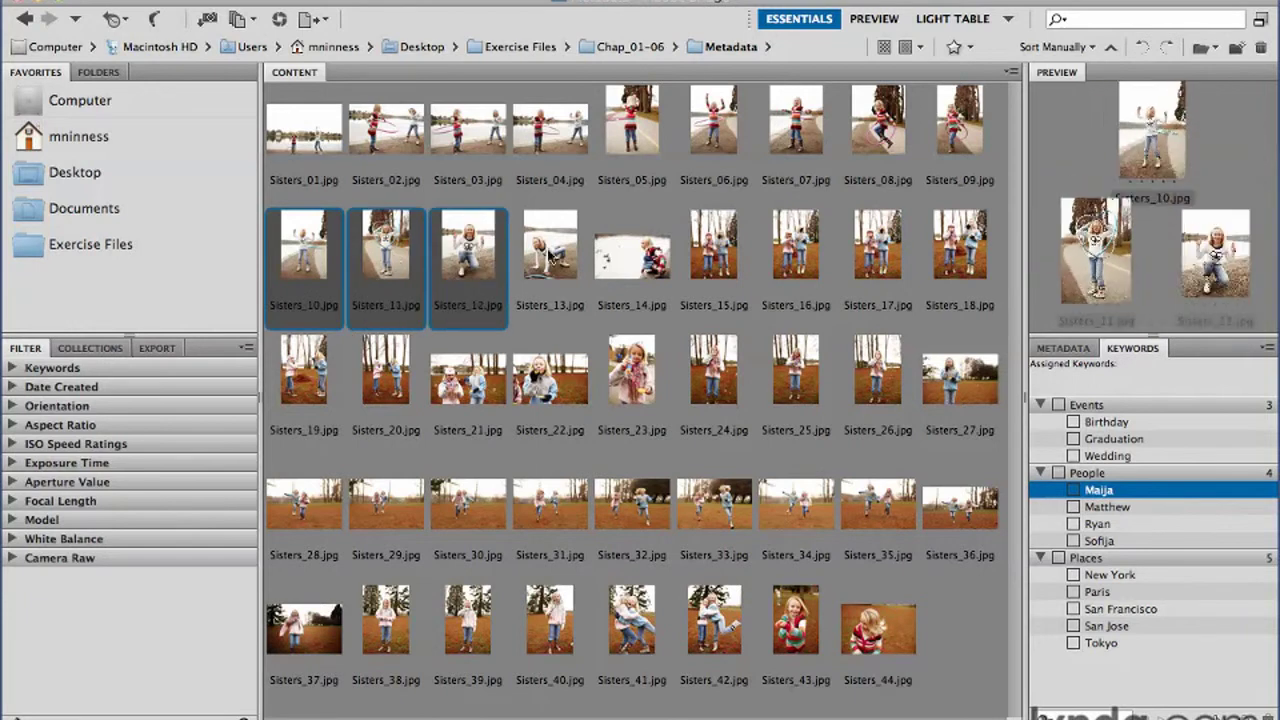
left_click(560, 258, "super")
left_click(559, 395, "super")
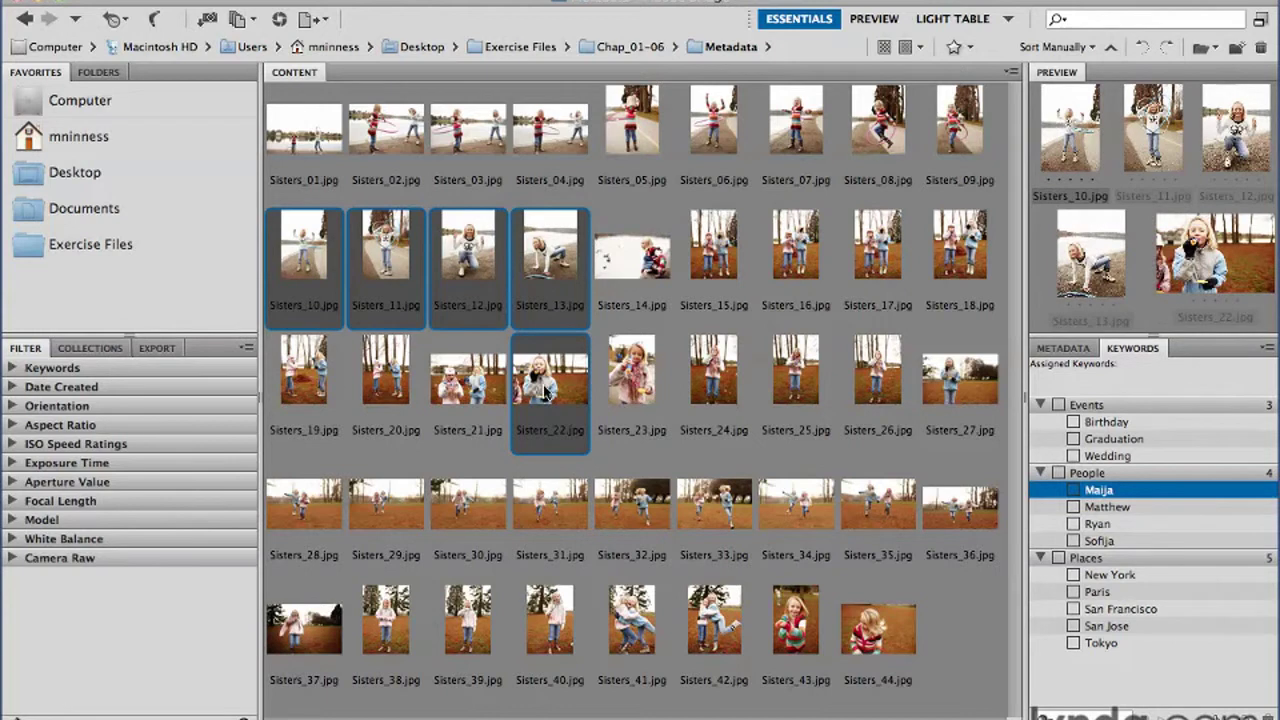
left_click(978, 378, "super")
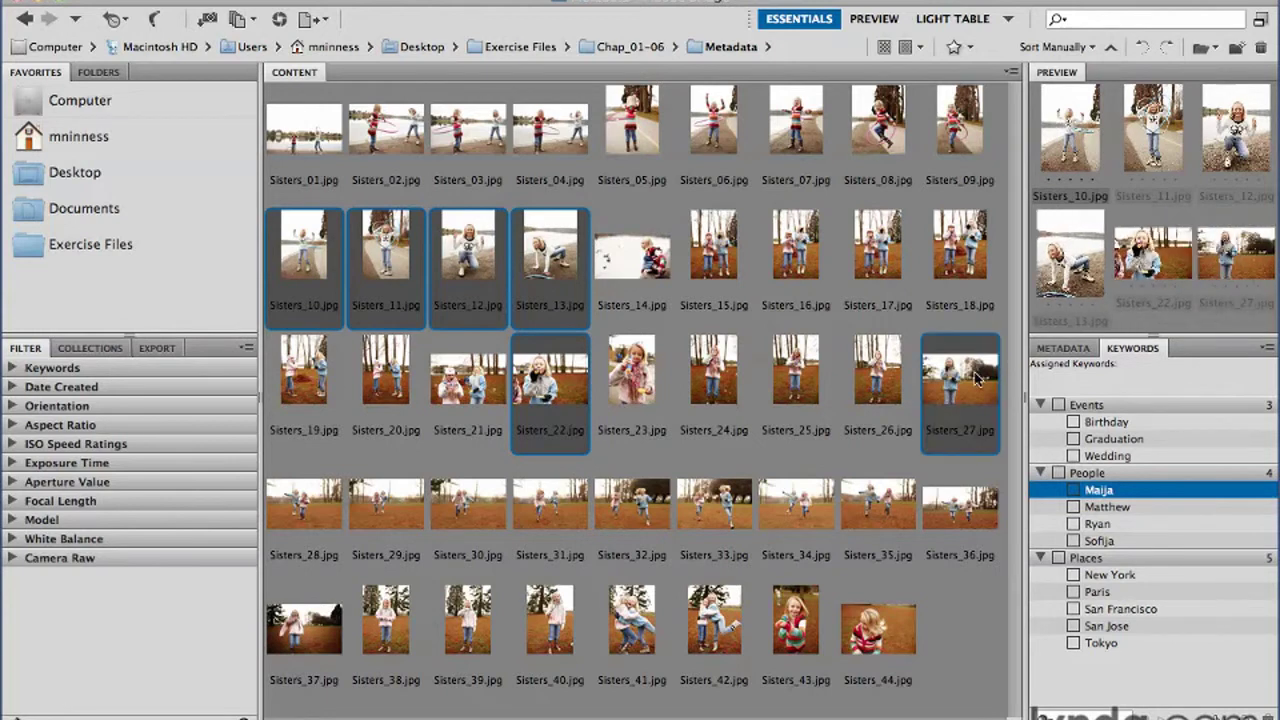
left_click(1074, 493)
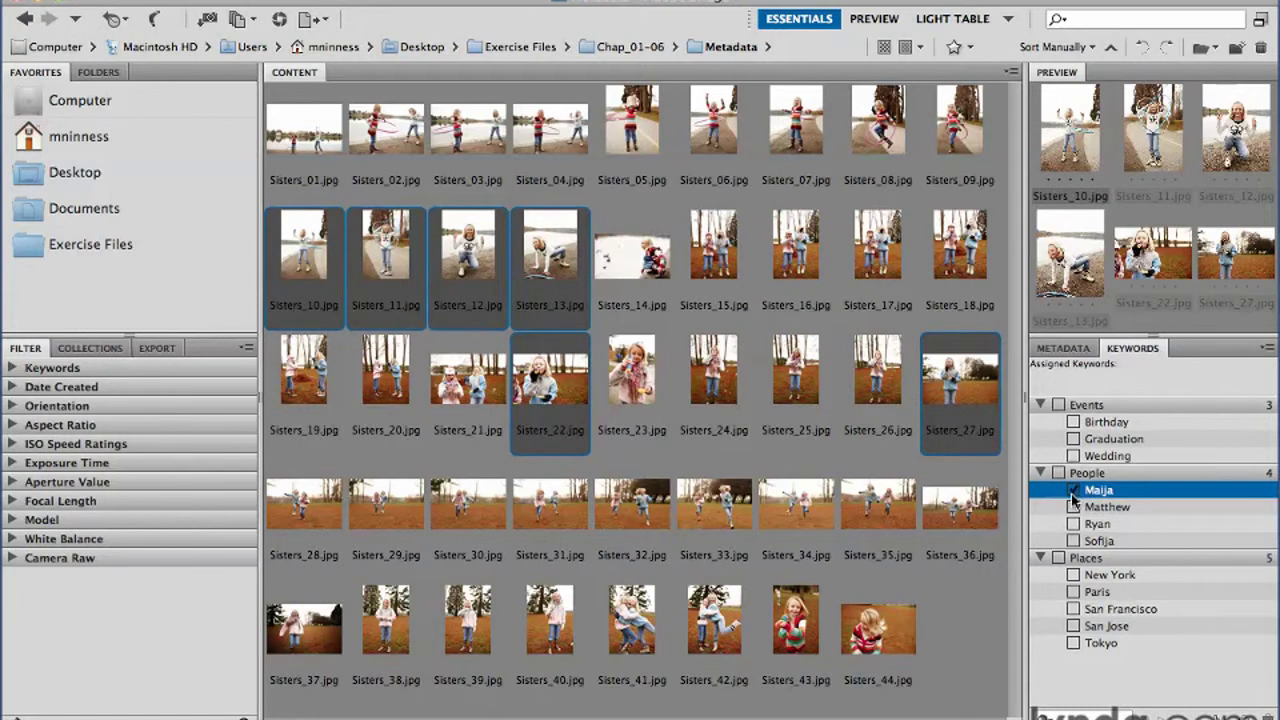
left_click(966, 625)
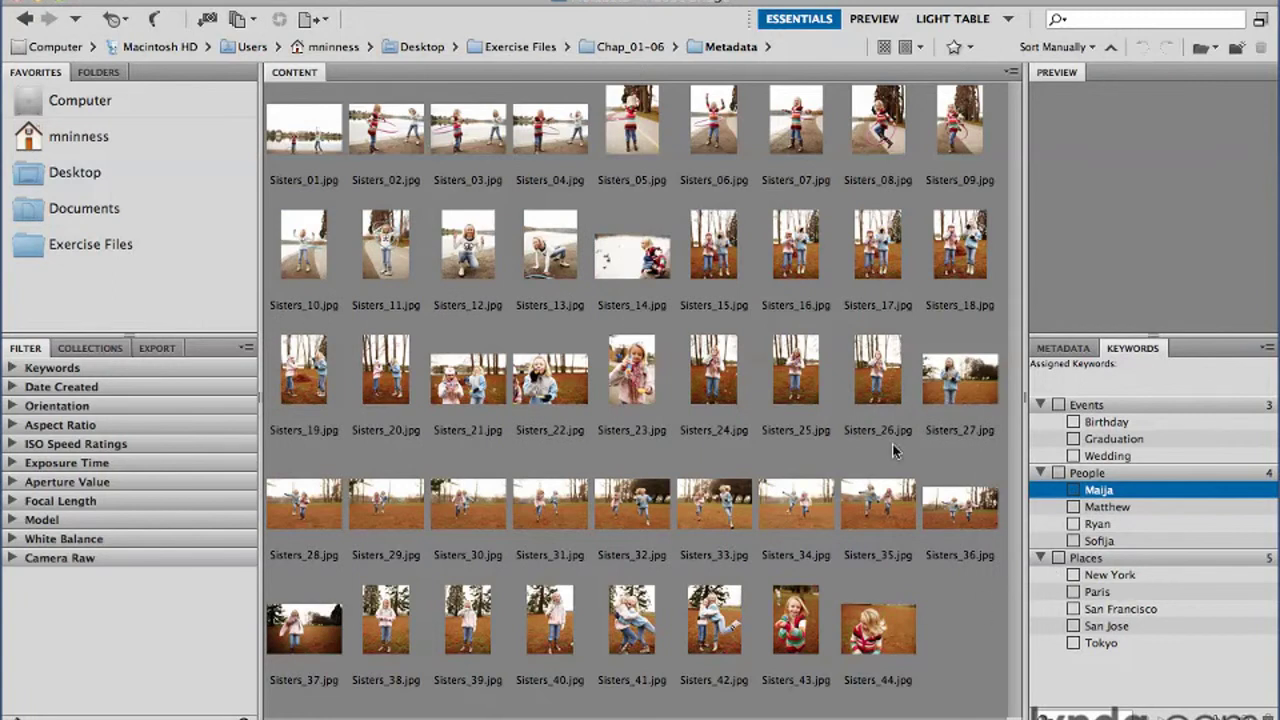
Check that Sisters_27's IPTC Keywords field reads Maija, then deselect the photo
left_click(958, 397)
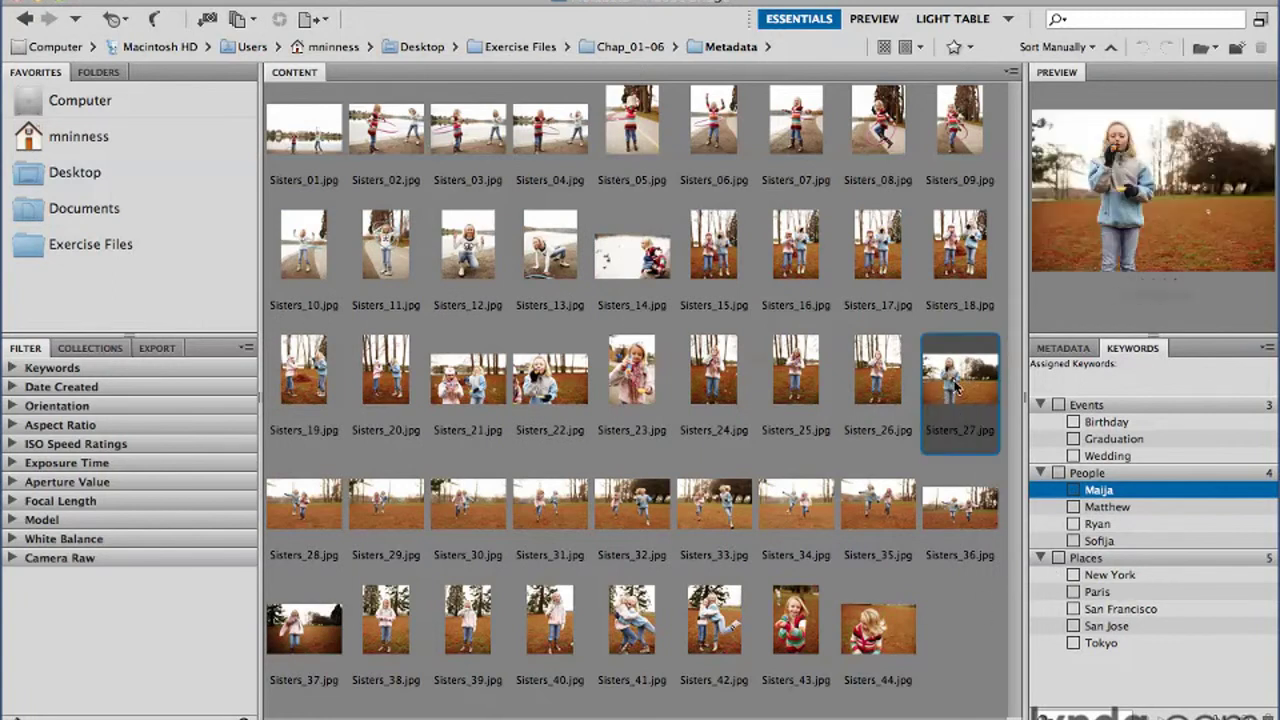
left_click(1076, 492)
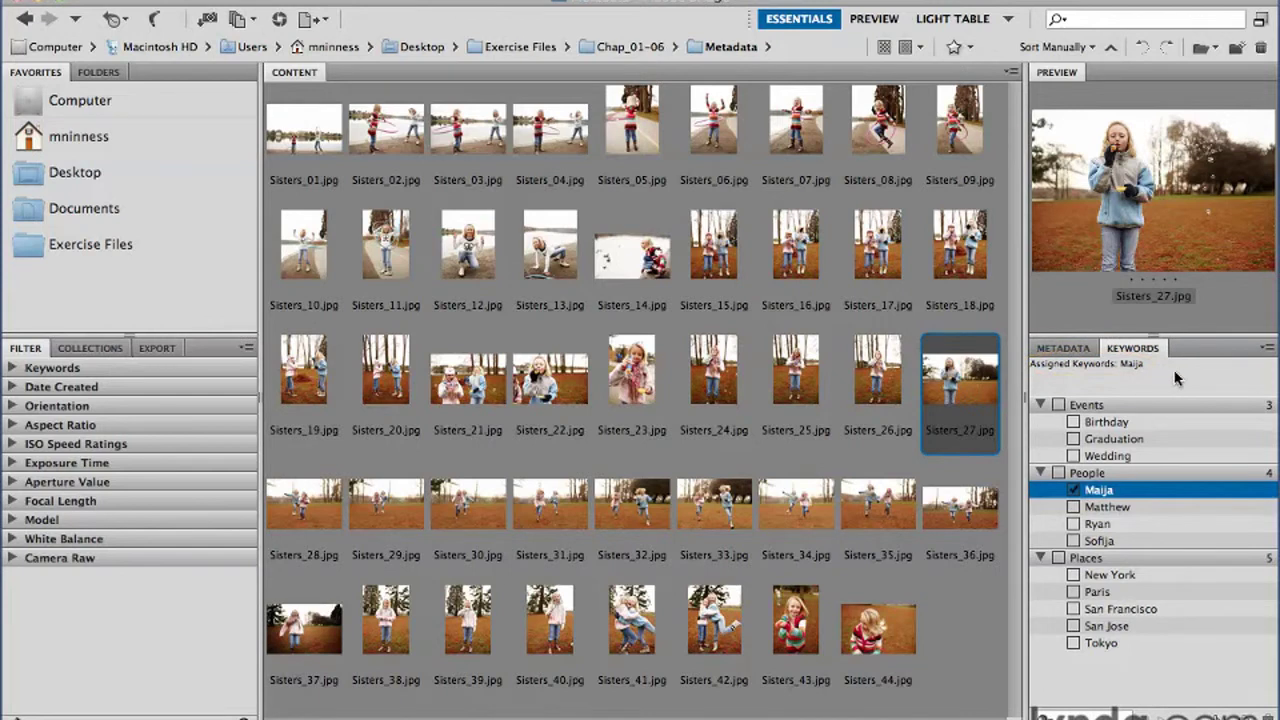
left_click(1068, 350)
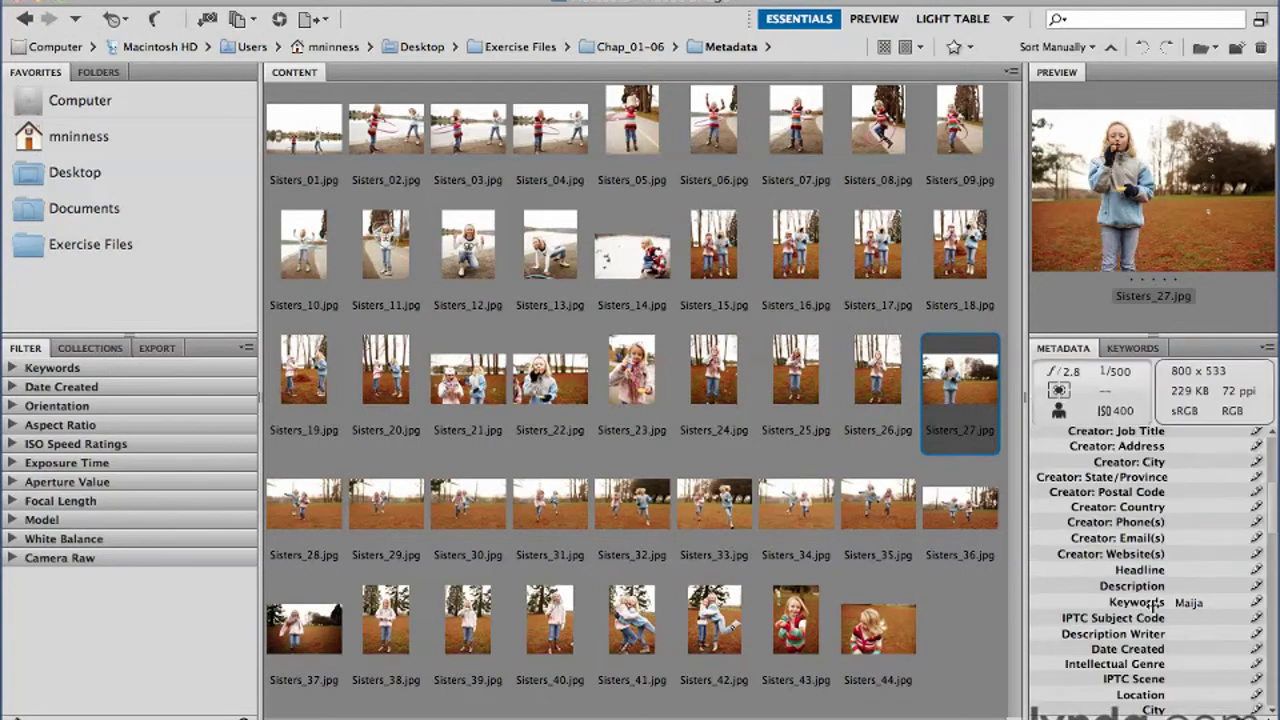
left_click(951, 598)
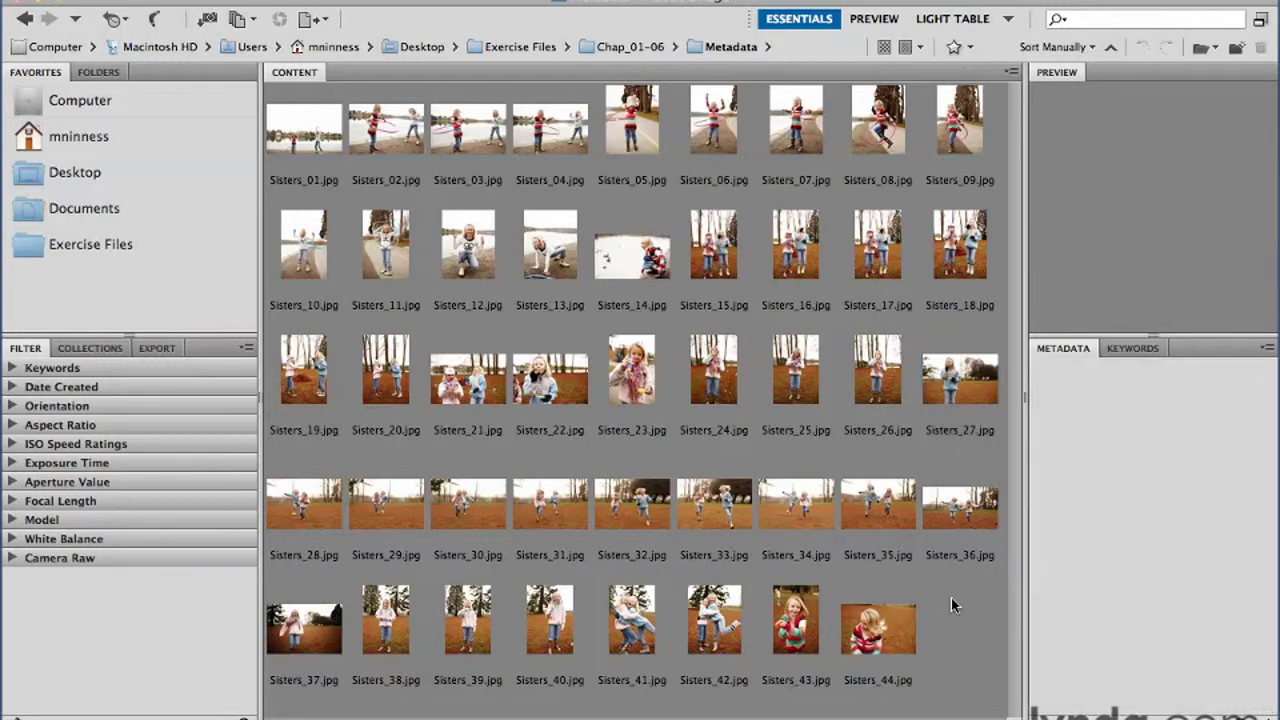